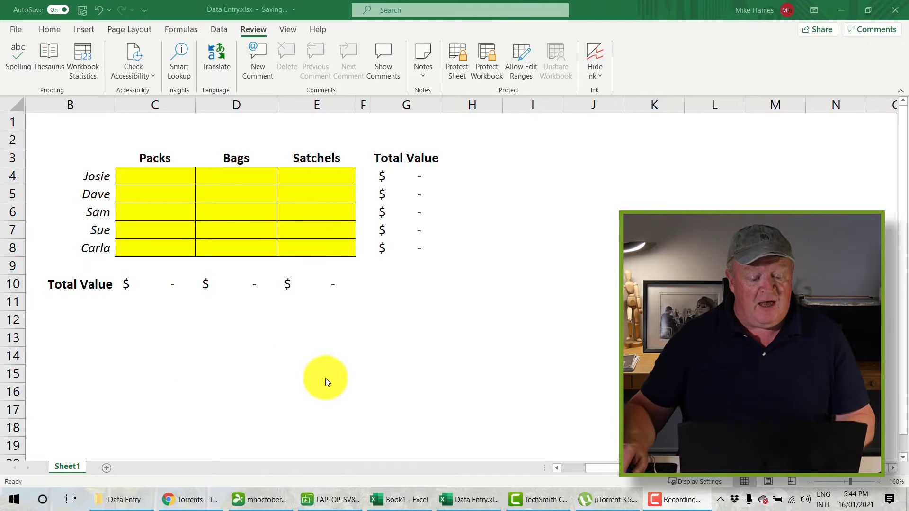
Step: Select the yellow block C4:E8 and enter Packs values 34, 34, 34, 545 and 45
left_click(172, 178)
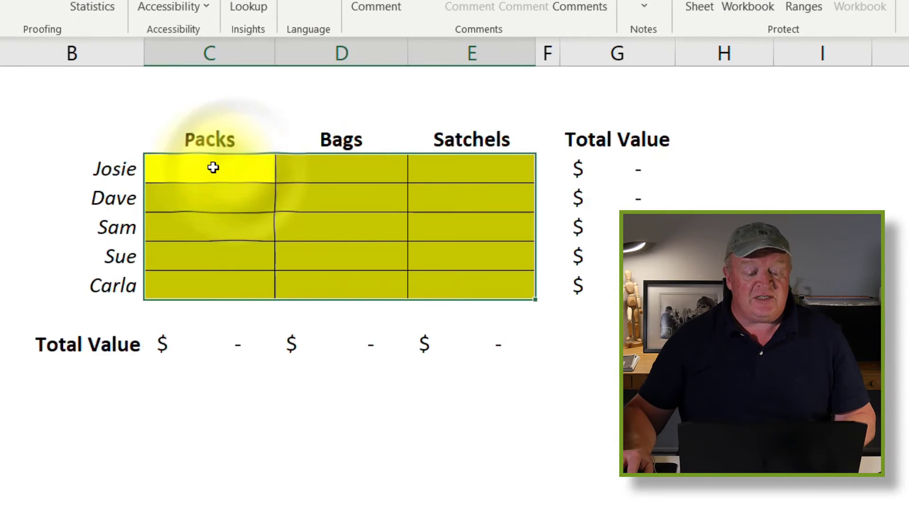
left_click(385, 371)
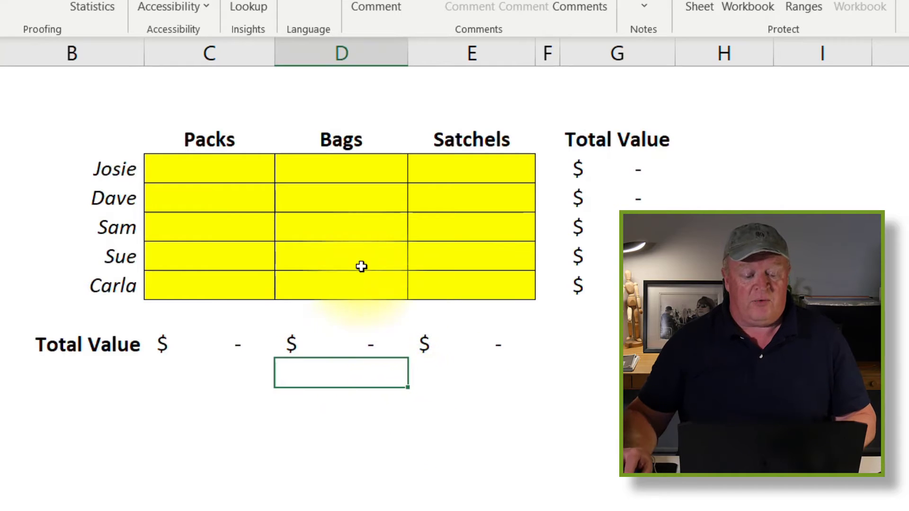
left_click_drag(209, 165, 450, 279)
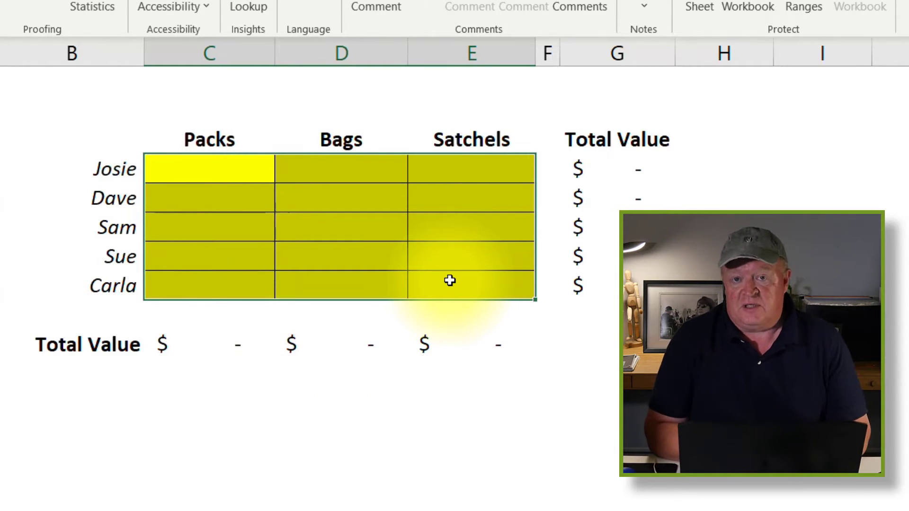
type("34")
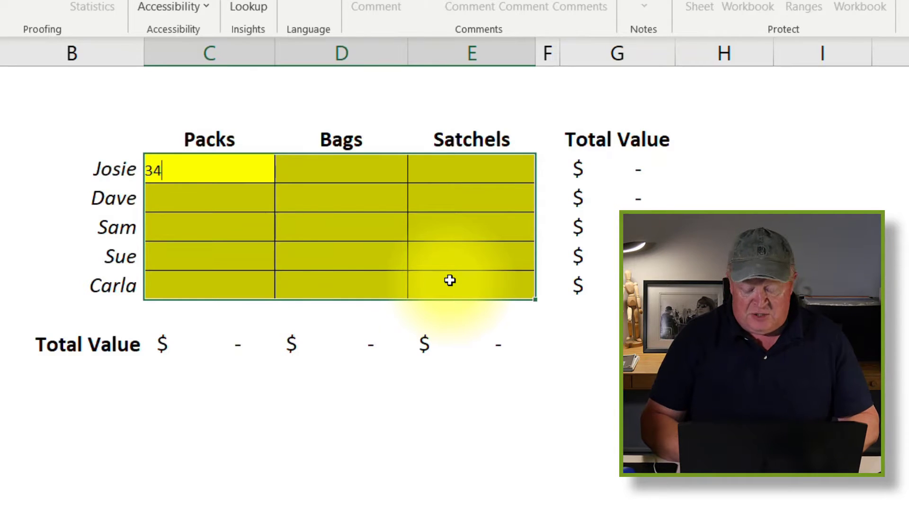
key("Return")
type("34")
key("Return")
type("34")
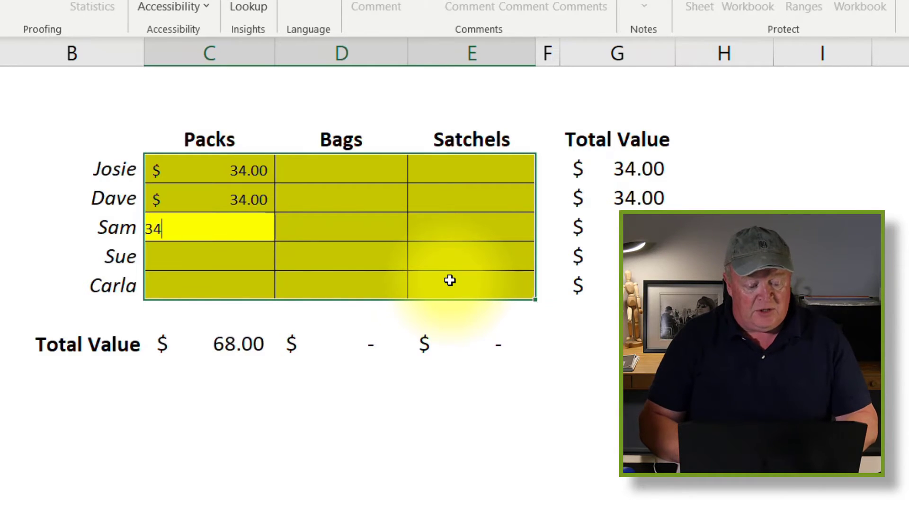
key("Return")
type("545")
key("Return")
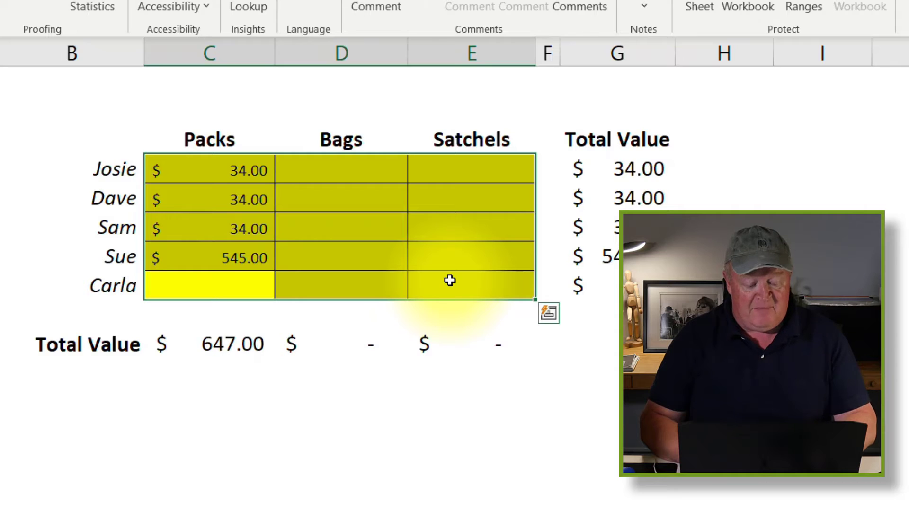
type("45")
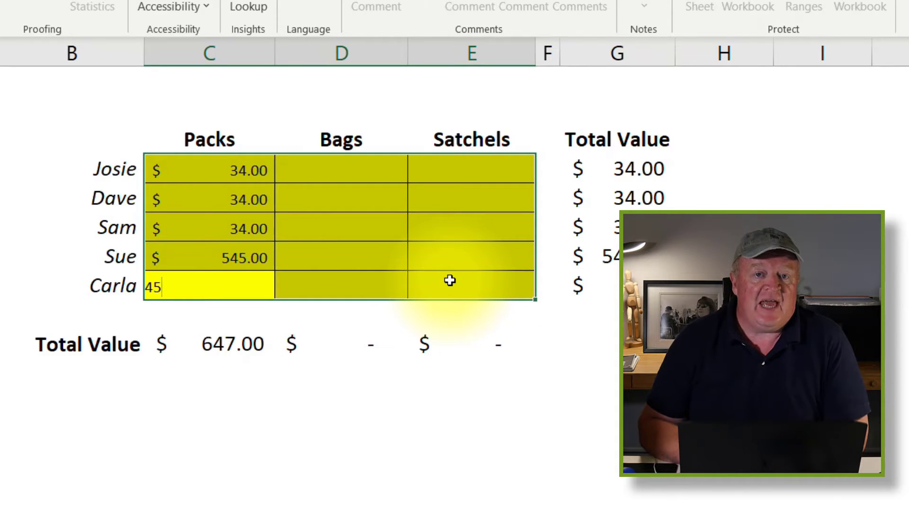
key("Return")
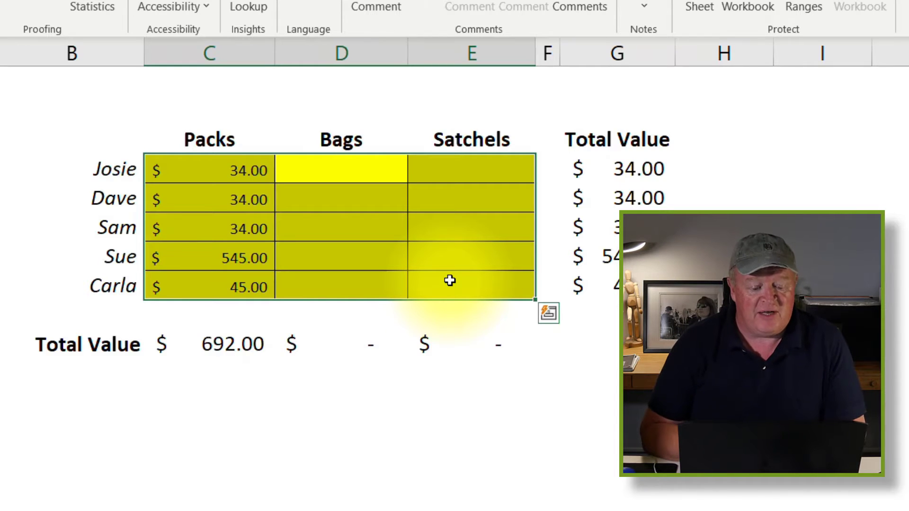
Step: Enter 45 in all five Bags cells, for a $225.00 total
type("45")
key("Return")
type("45")
key("Return")
type("45")
key("Return")
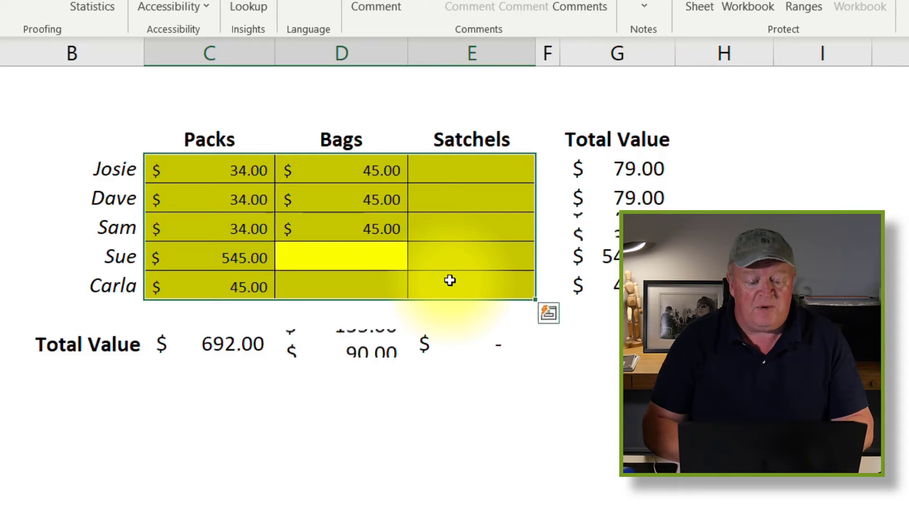
type("45")
key("Return")
type("45")
key("Return")
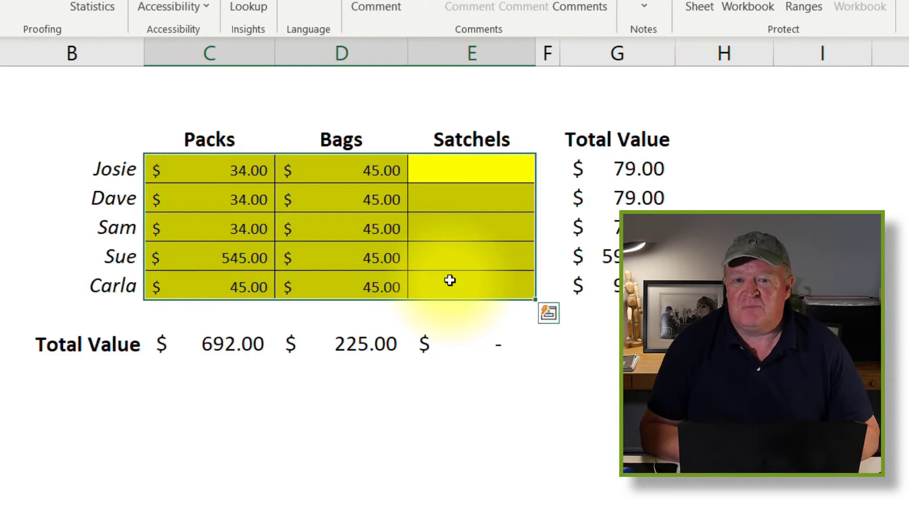
Step: Enter Satchels values 45, 34, 34, 34 and 34
type("45")
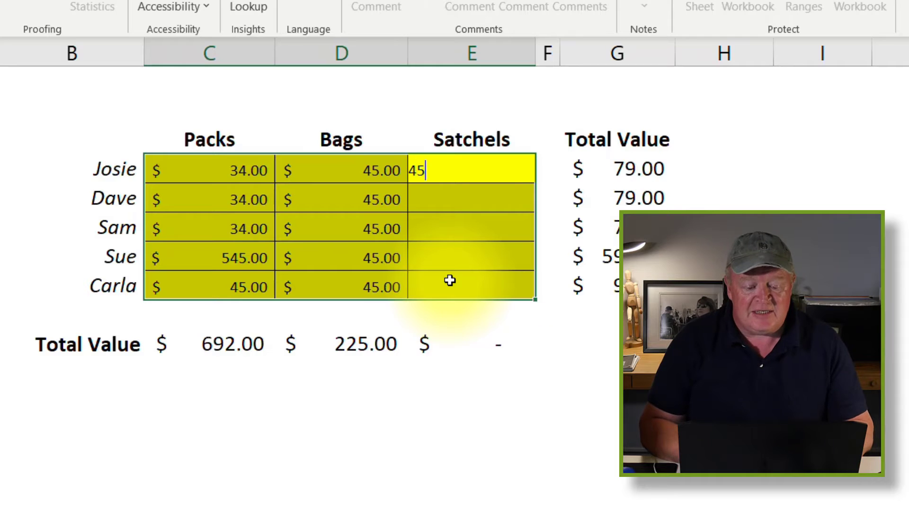
key("Return")
type("34")
key("Return")
type("34")
key("Return")
type("34")
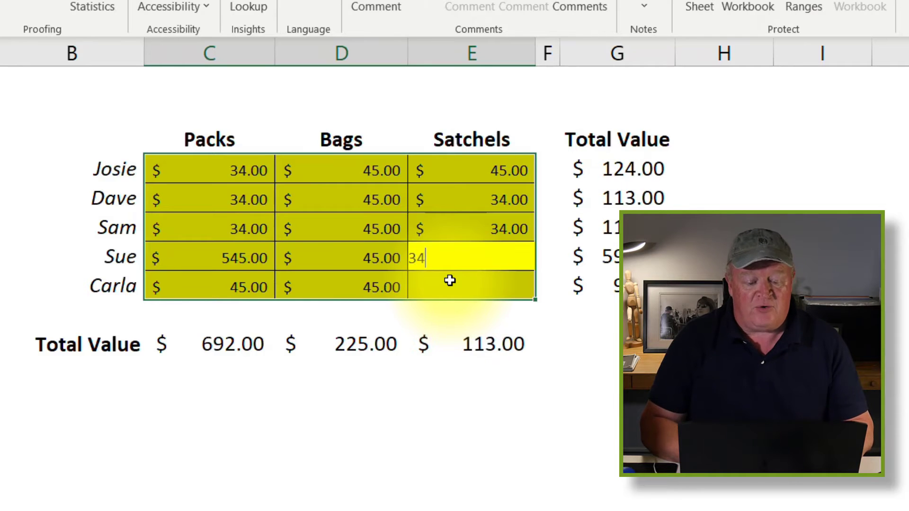
key("Return")
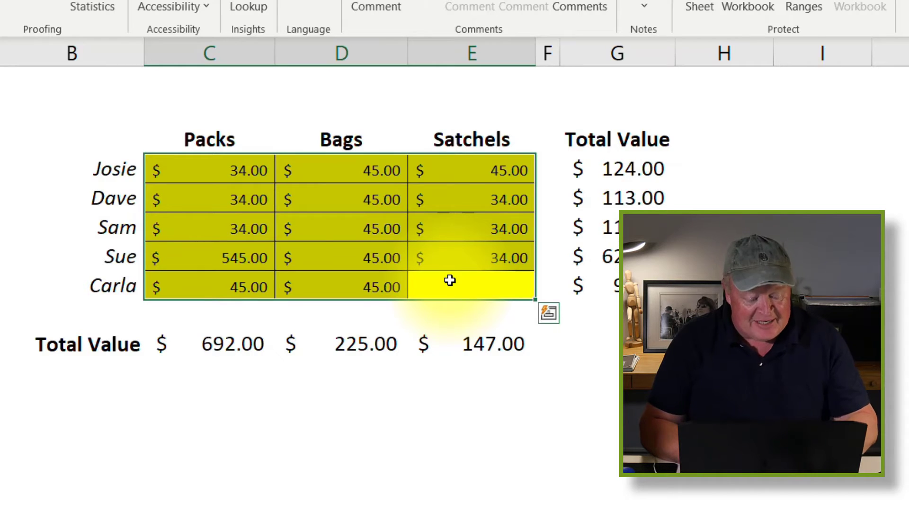
type("34")
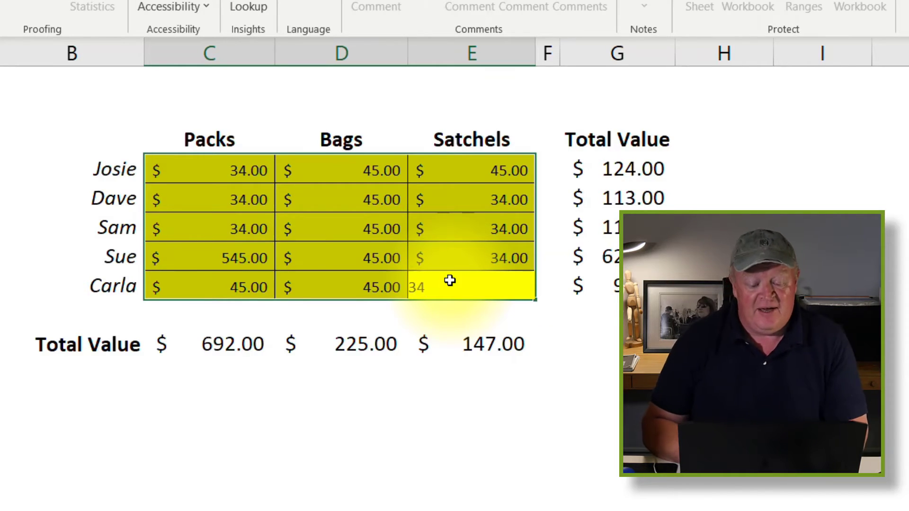
key("Return")
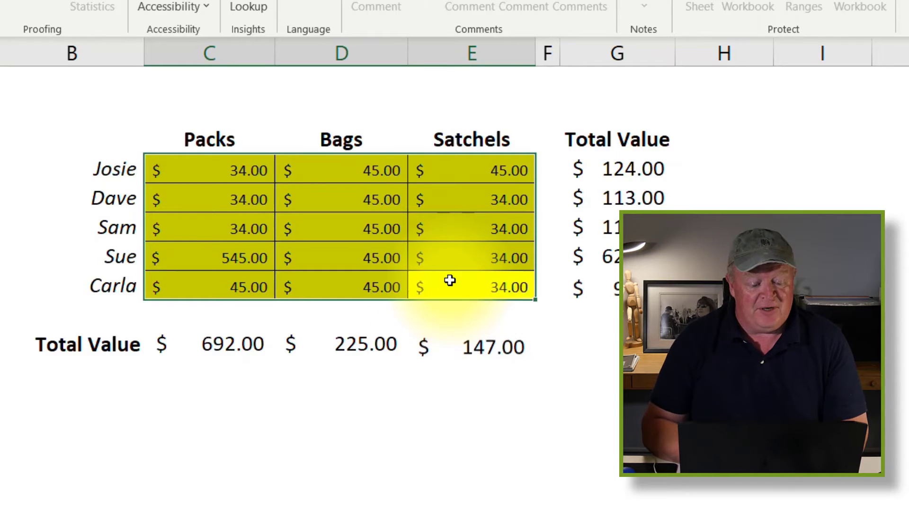
Step: Correct Carla's Satchels value from 34 to 45
key("Return")
key("Return")
key("Return")
key("Return")
key("Return")
key("Return")
key("Return")
key("Return")
key("Return")
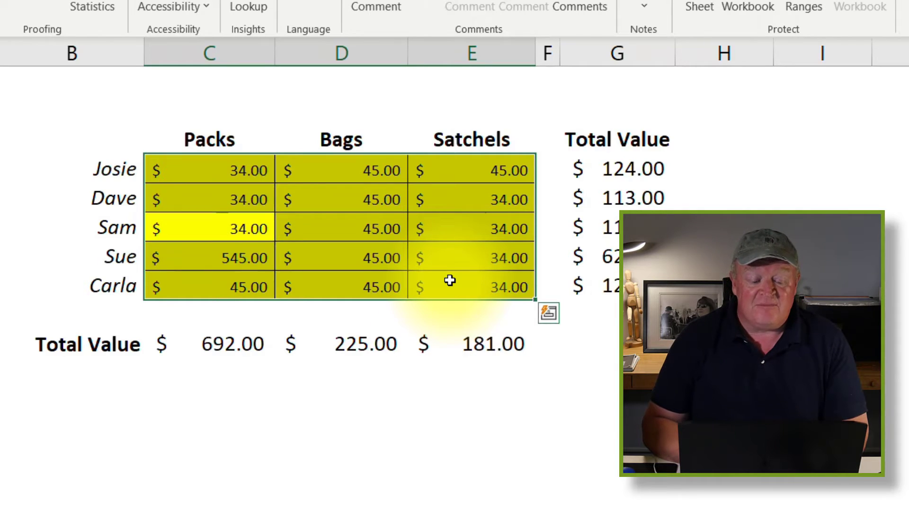
key("Return")
key("Return")
key("Return")
key("Return")
key("Return")
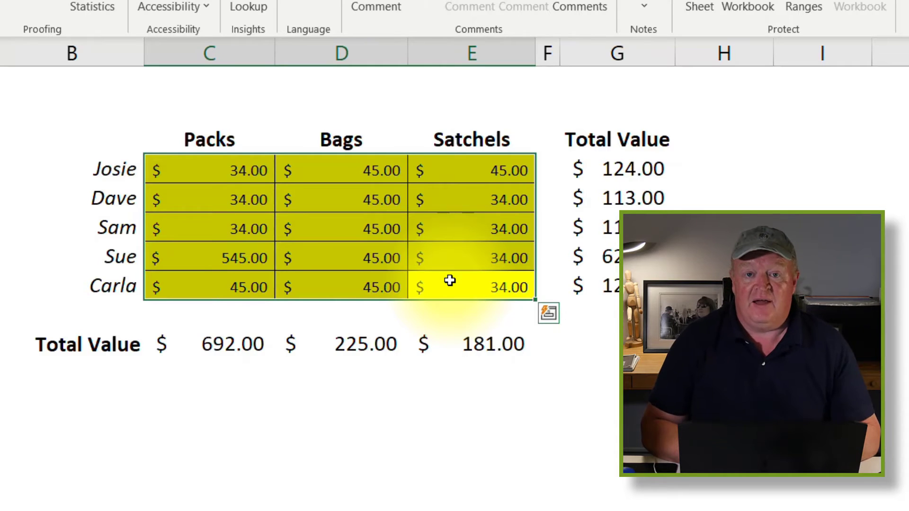
type("45")
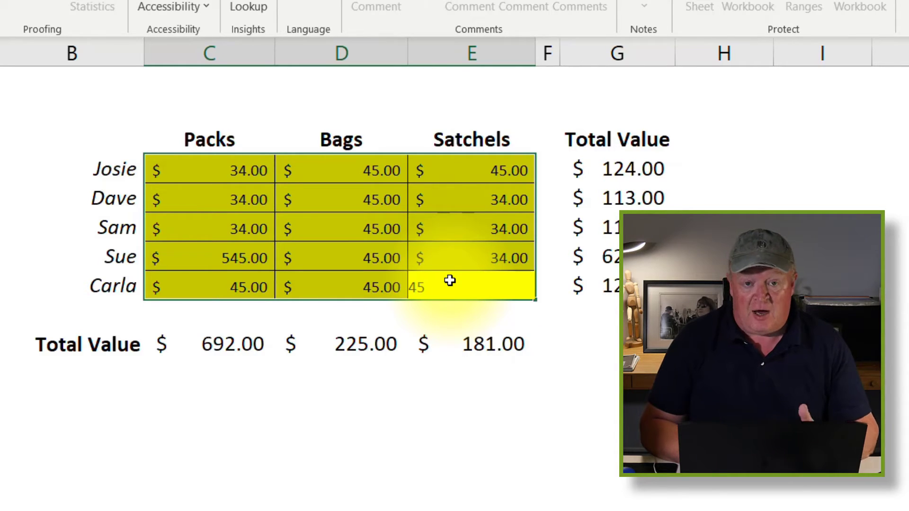
key("Return")
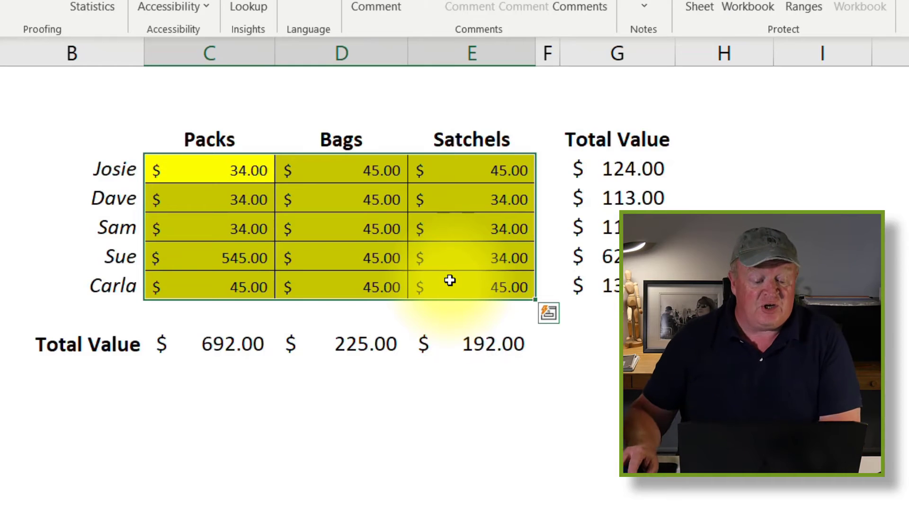
left_click(201, 169)
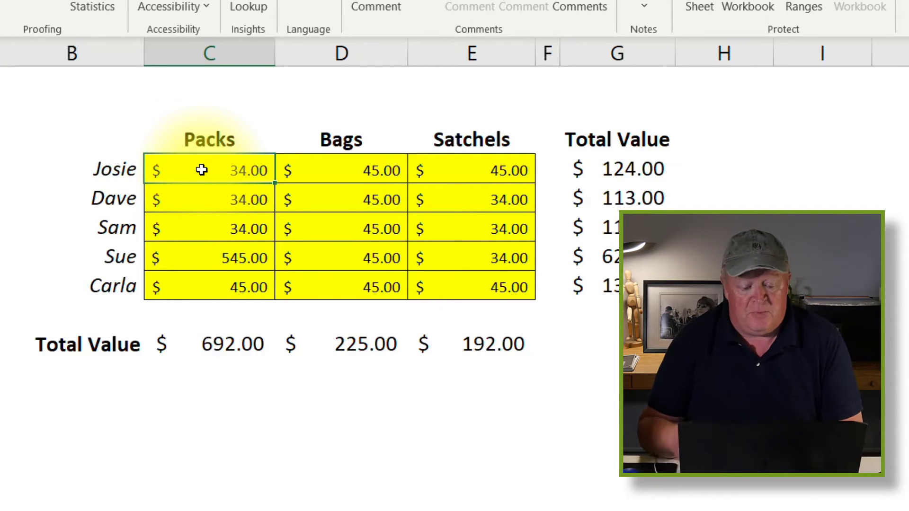
left_click_drag(202, 172, 482, 281)
left_click(584, 400)
left_click(509, 349)
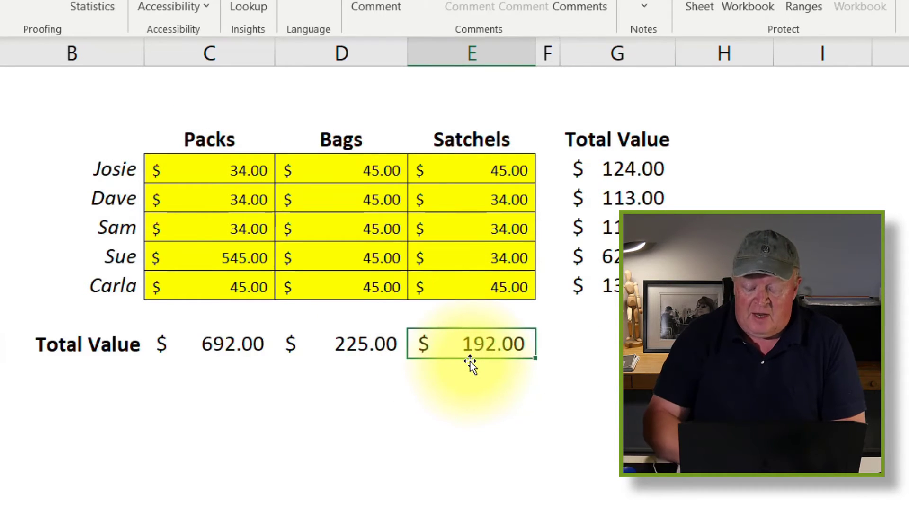
key("Delete")
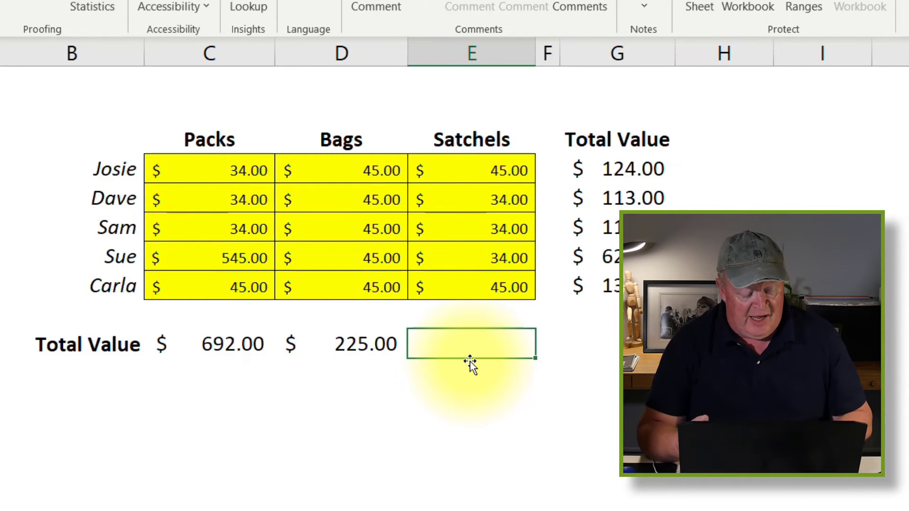
key("ctrl+z")
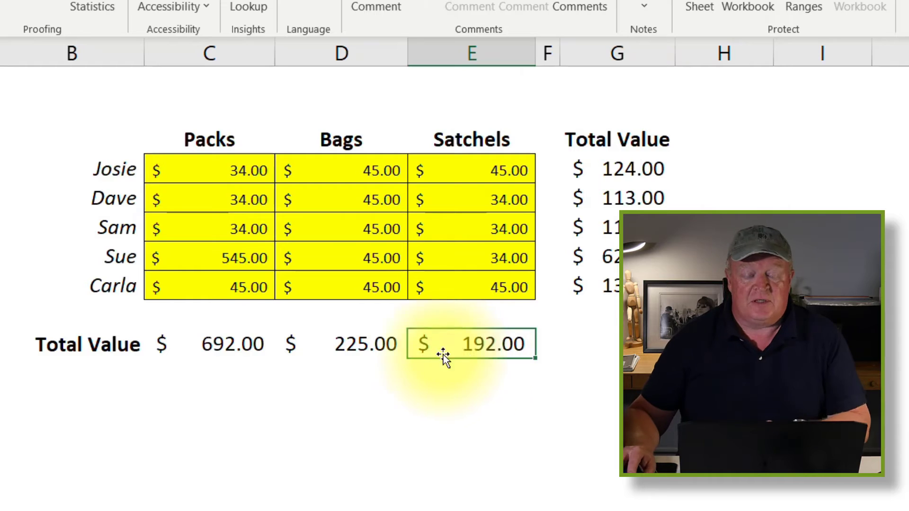
left_click(591, 429)
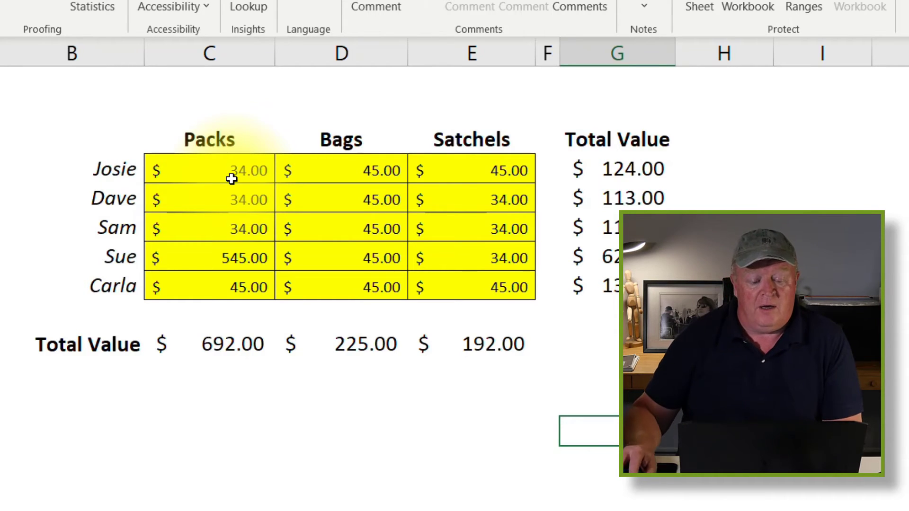
Step: Select the yellow range C4:E8 and bring up its right-click context menu
left_click_drag(230, 171, 461, 294)
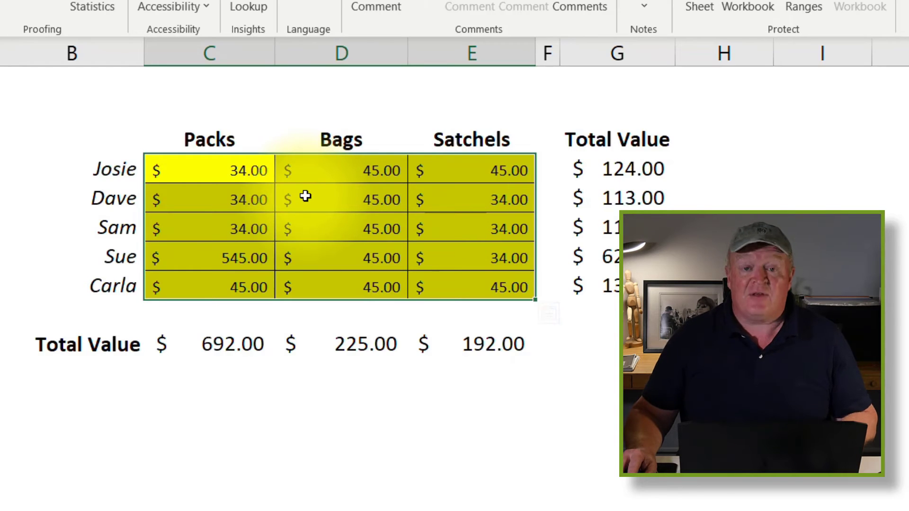
right_click(521, 185)
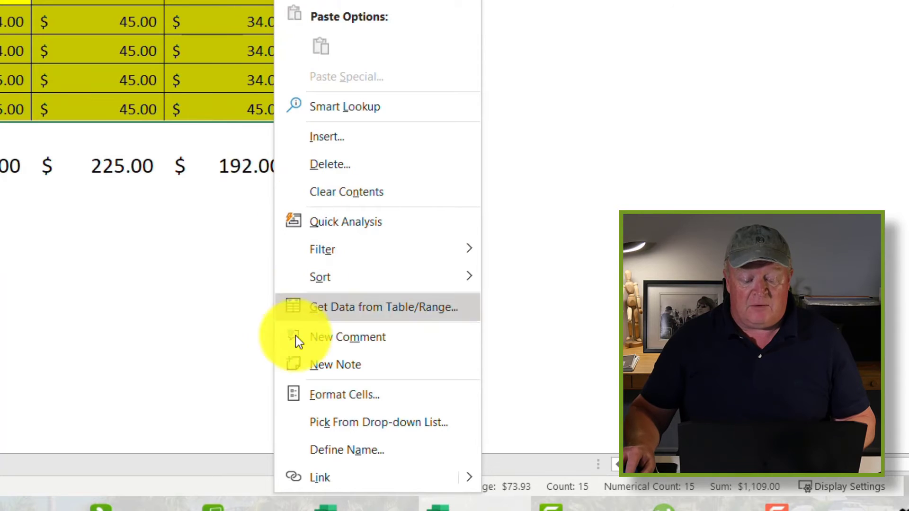
Step: Clear the Locked option on the Format Cells Protection tab for C4:E8
left_click(333, 398)
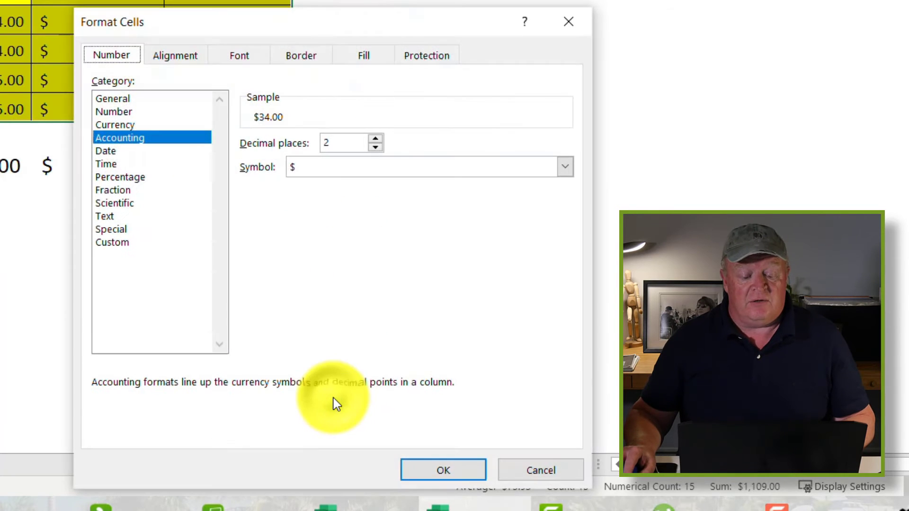
left_click_drag(221, 27, 163, 0)
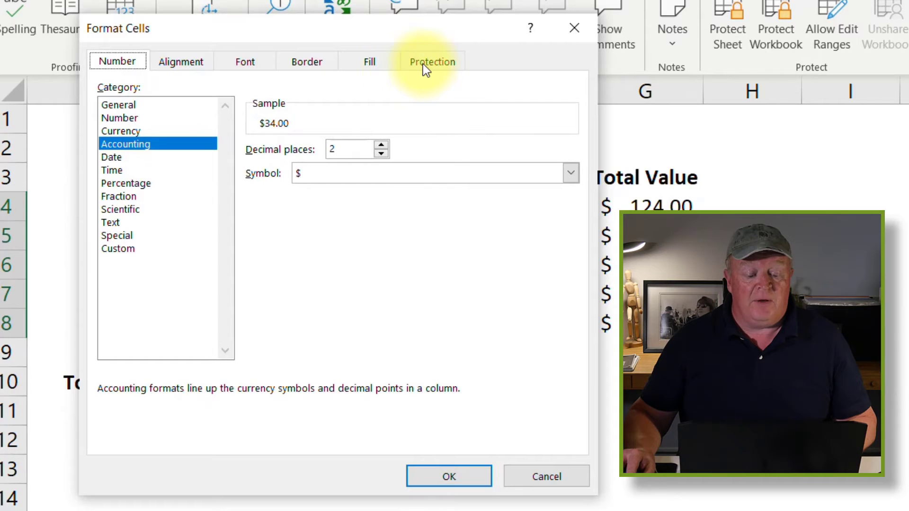
left_click(422, 64)
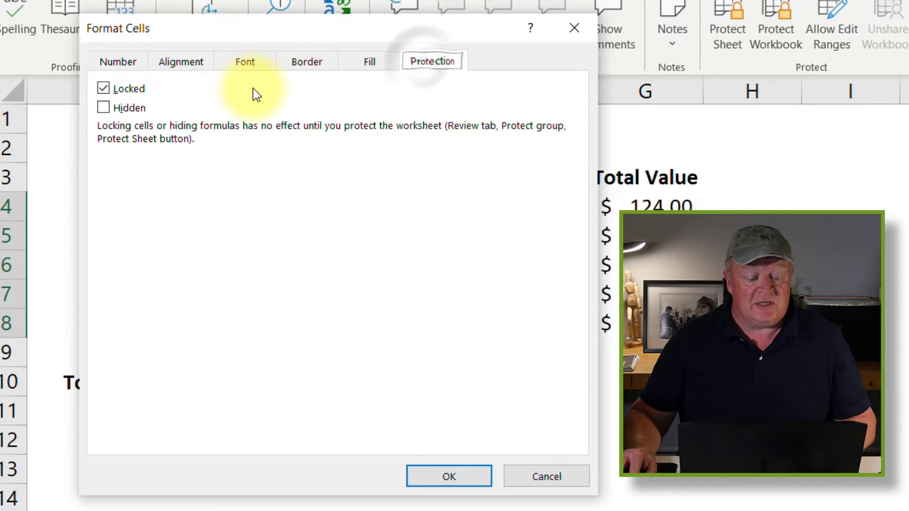
left_click(103, 89)
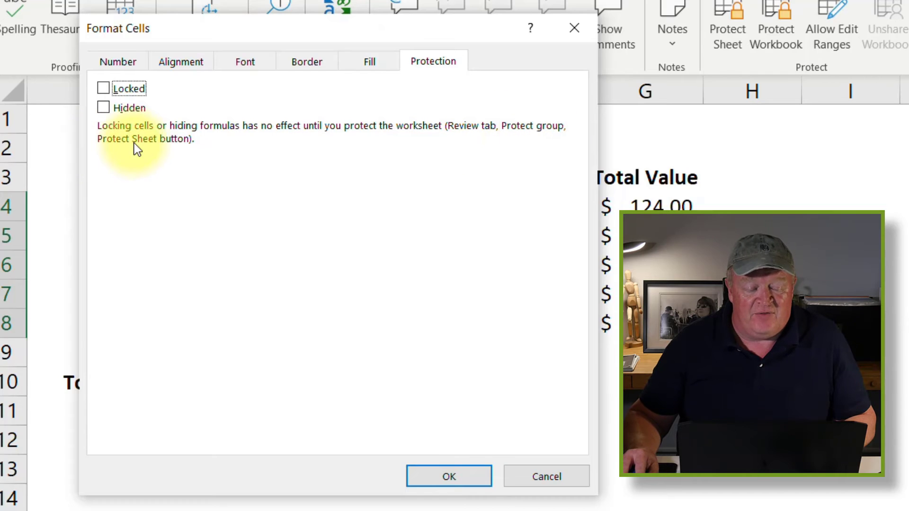
left_click(467, 477)
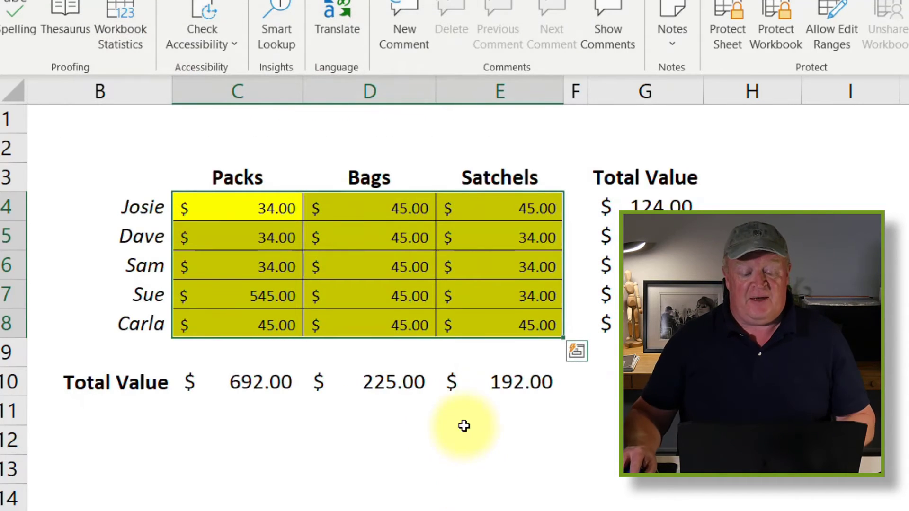
left_click(548, 383)
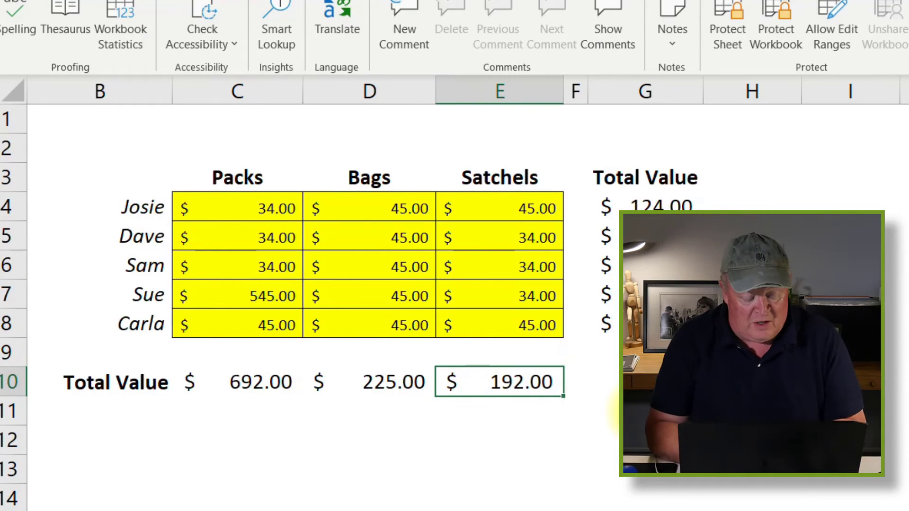
key("Delete")
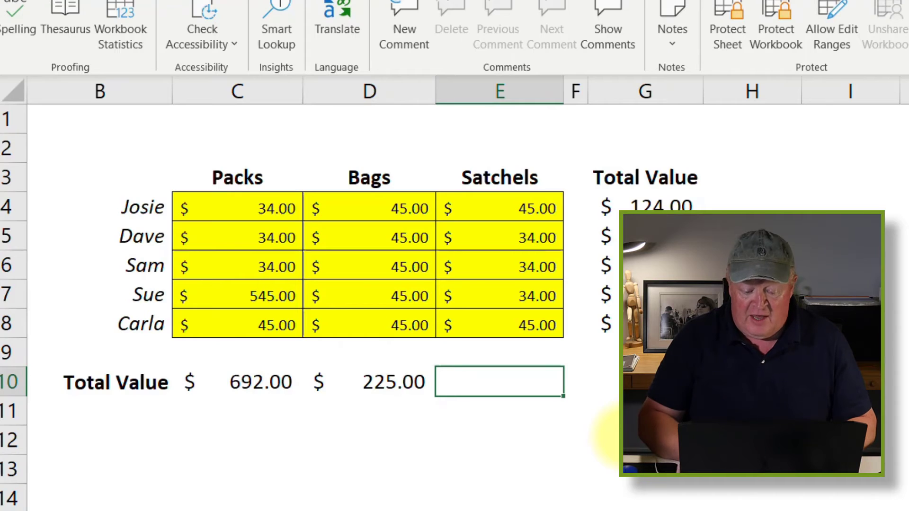
key("Left")
key("Left")
key("Left")
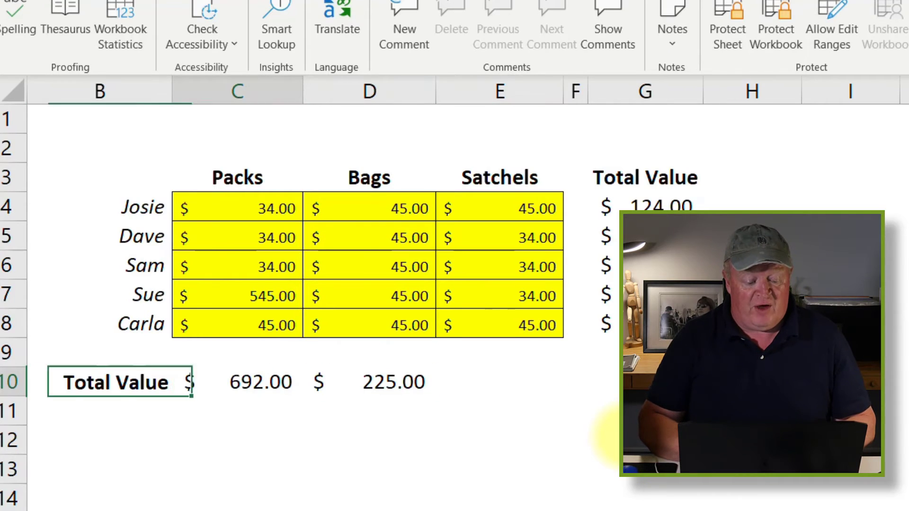
key("Right")
key("shift+Right")
key("shift+Right")
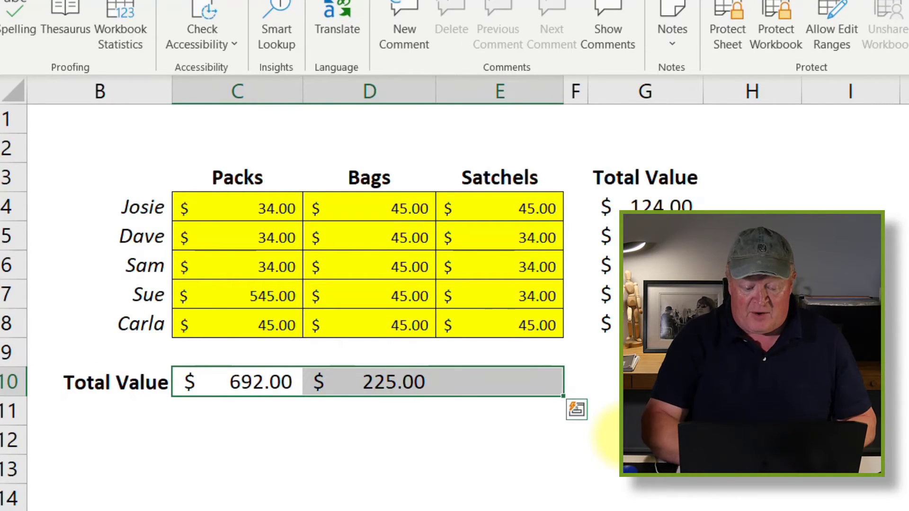
key("Delete")
key("ctrl+z")
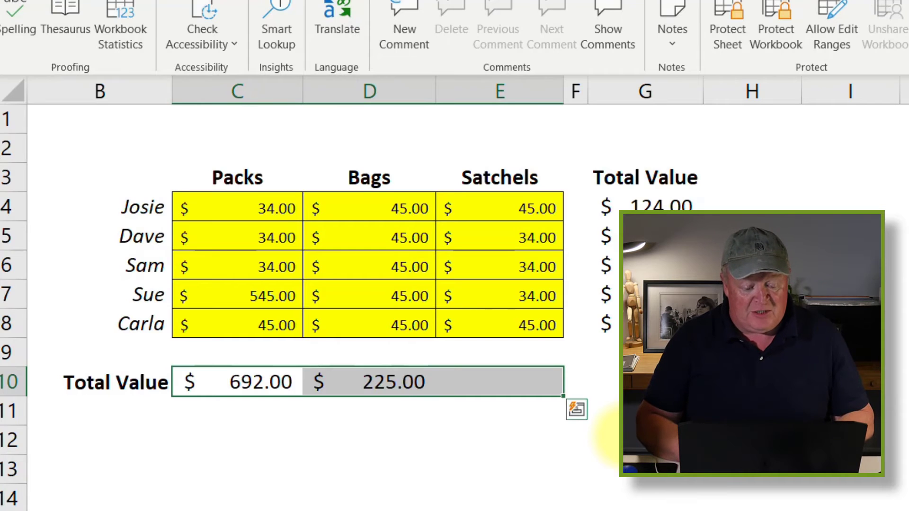
key("ctrl+z")
left_click(714, 493)
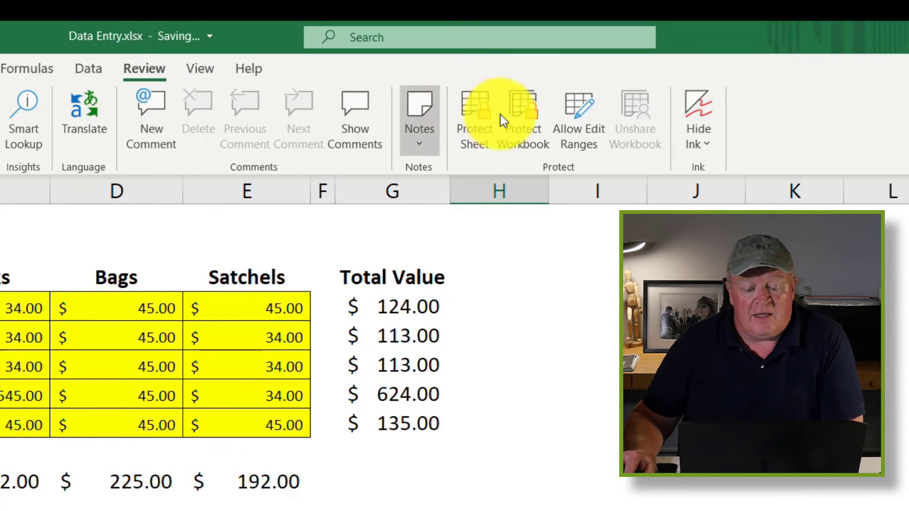
Step: Protect the sheet with a password, allowing users only to select unlocked cells
left_click(472, 127)
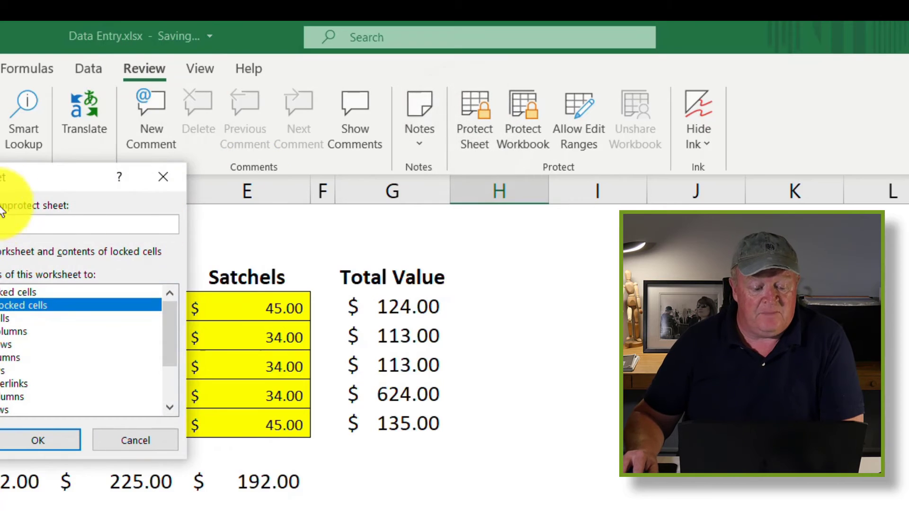
left_click_drag(16, 185, 139, 182)
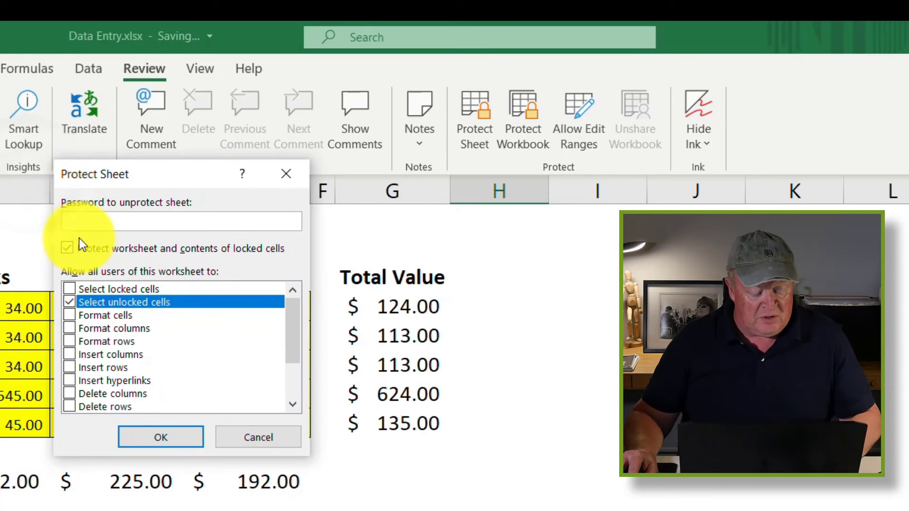
type("p")
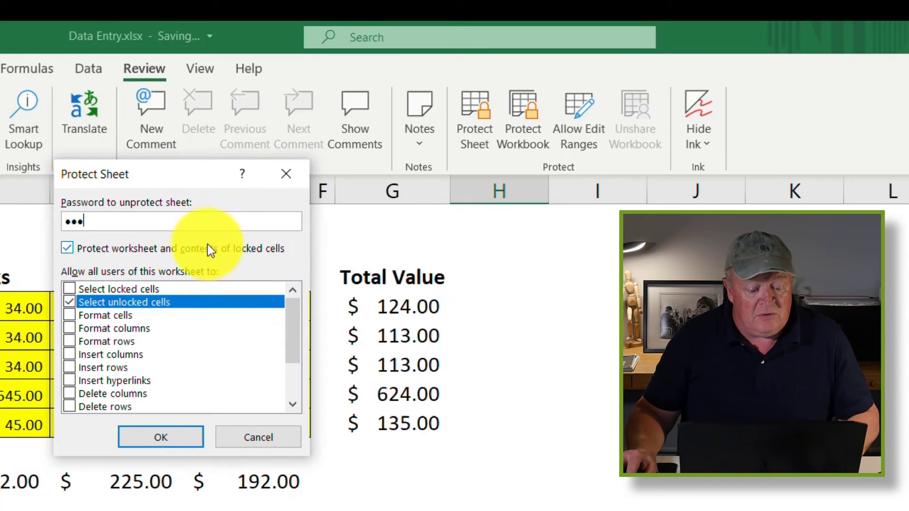
left_click_drag(162, 179, 234, 198)
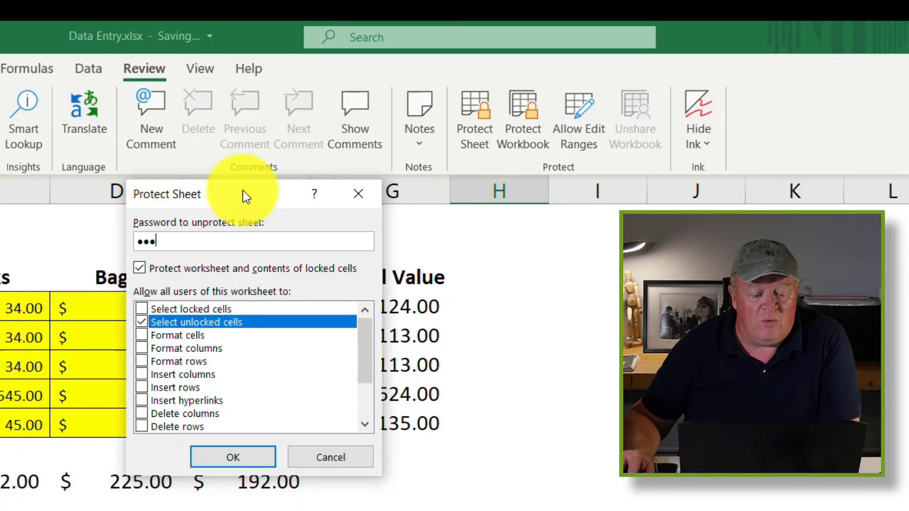
left_click_drag(243, 192, 594, 159)
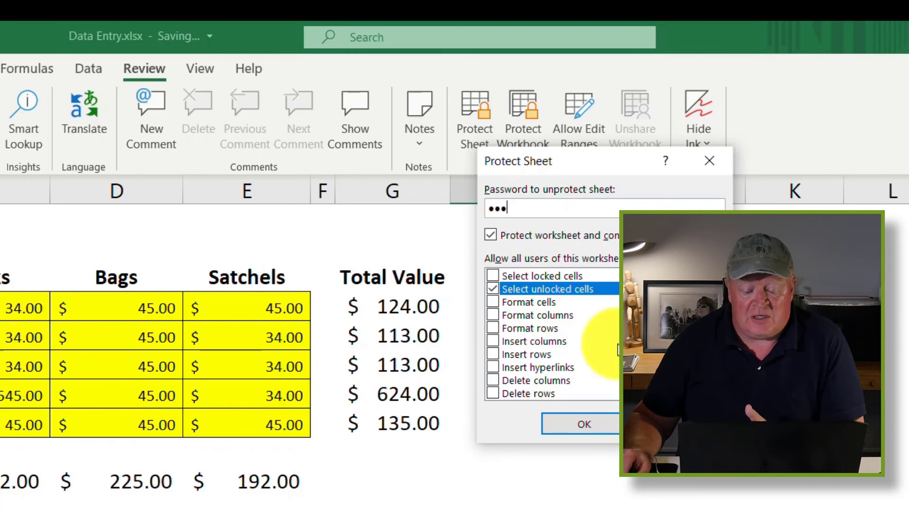
left_click(584, 424)
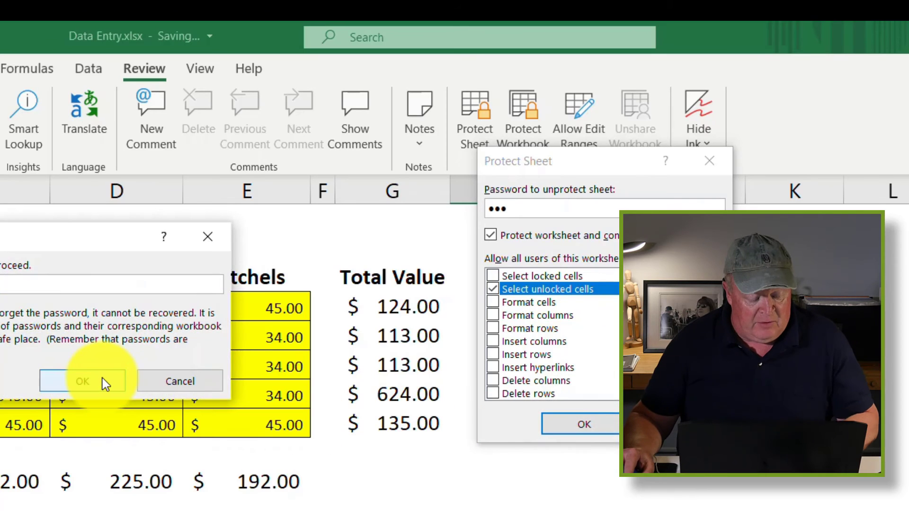
Step: Re-enter the sheet password to confirm protection
type("ab")
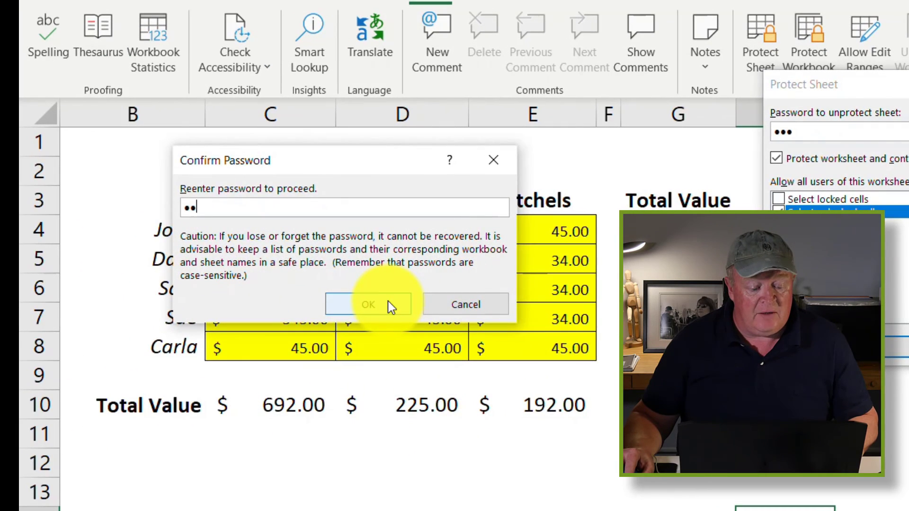
type("c")
left_click(376, 308)
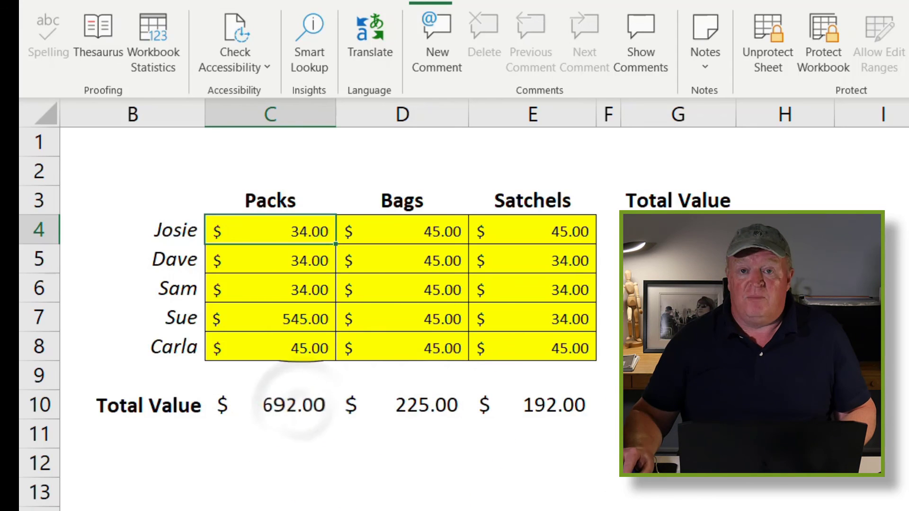
Step: Enter 34 into the Packs cells of the protected sheet
type("34")
key("Return")
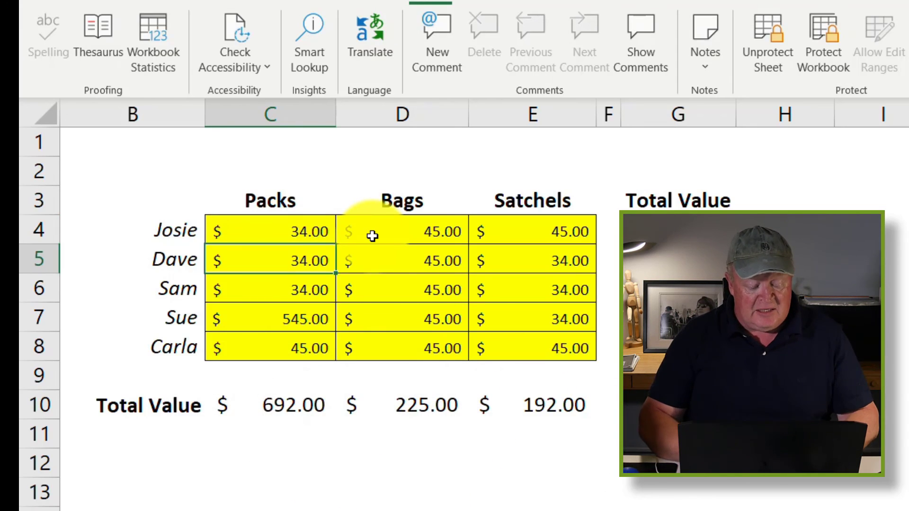
type("34")
key("Return")
type("34")
key("Return")
type("34 34")
Step: Enter 34 into the Bags and Satchels cells from D4 through E8
left_click(373, 236)
type("45")
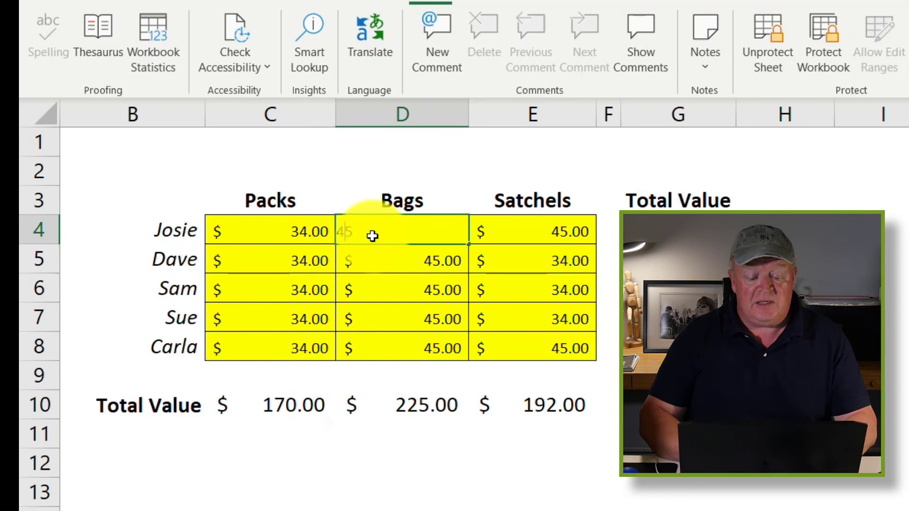
type("34 34 34 34 34 34 34")
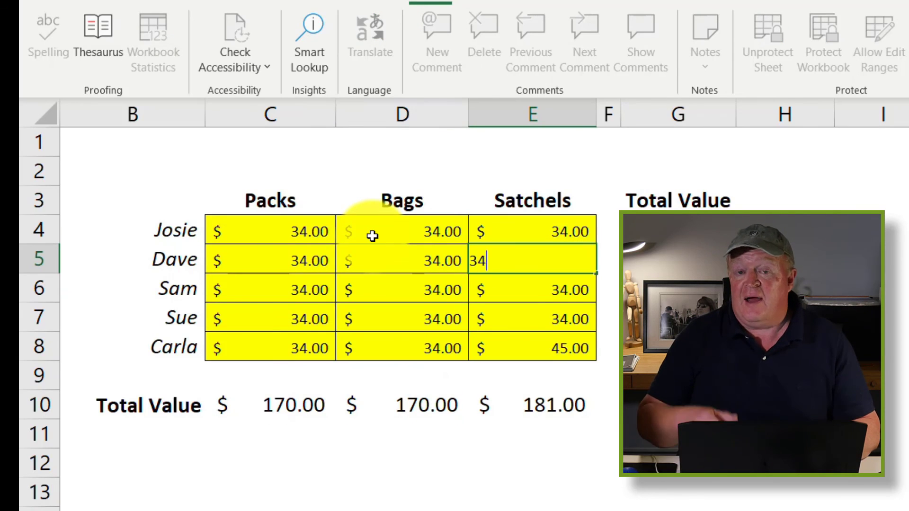
key("Return")
type("34")
key("Return")
type("34")
key("Return")
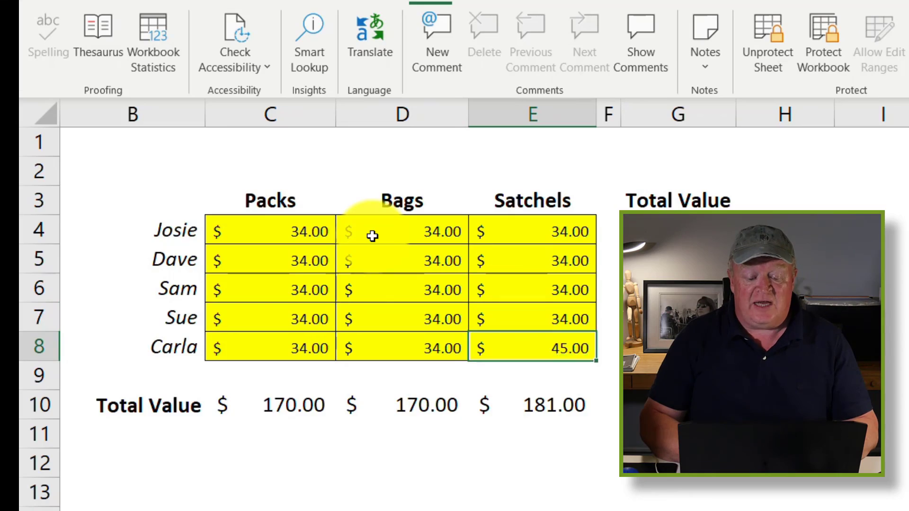
type("34")
key("Return")
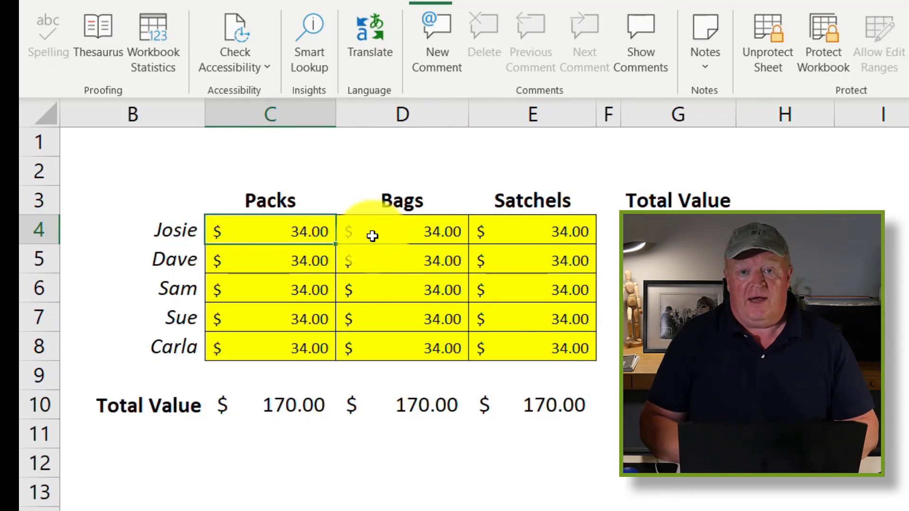